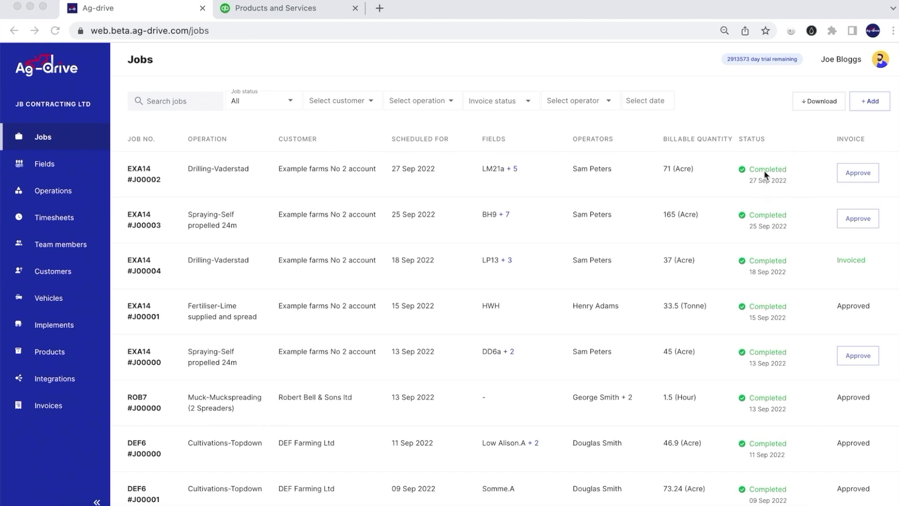
# - Look through the jobs list's status, customer, operation, invoice status and operator filters
pyautogui.click(290, 103)
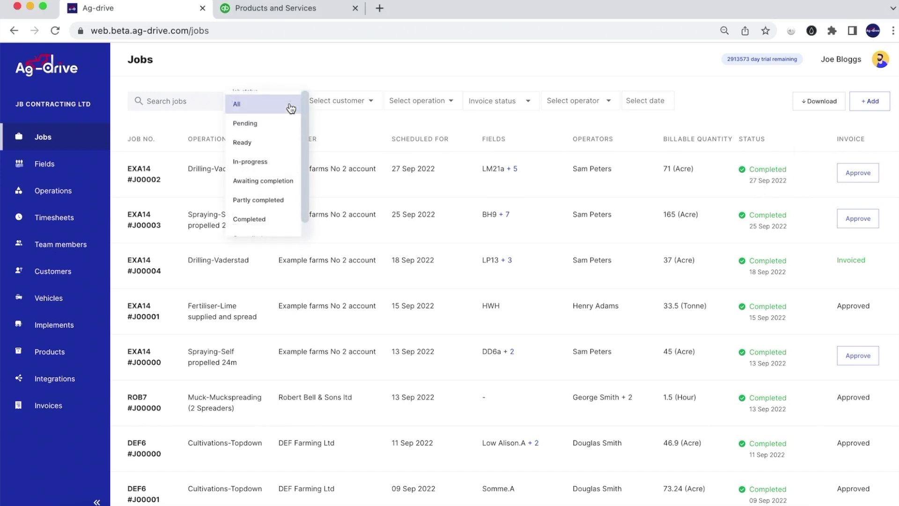
pyautogui.click(363, 120)
pyautogui.click(367, 111)
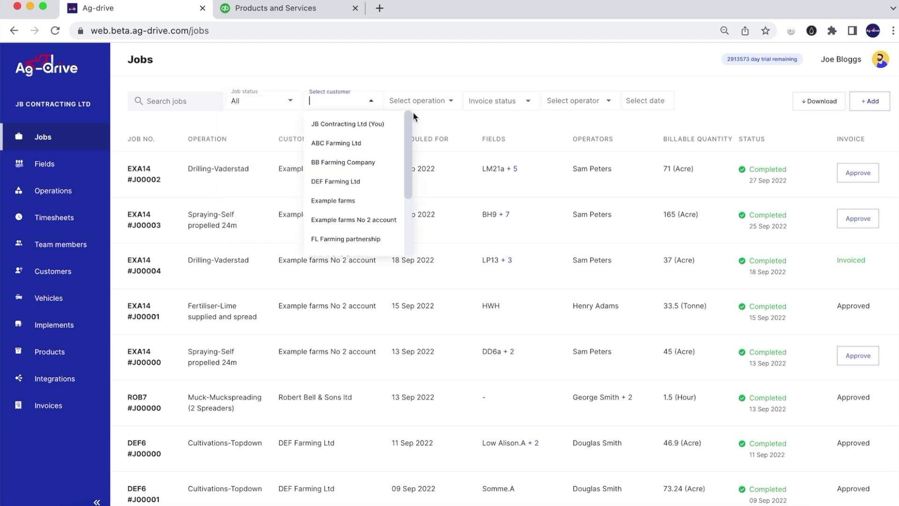
pyautogui.click(449, 101)
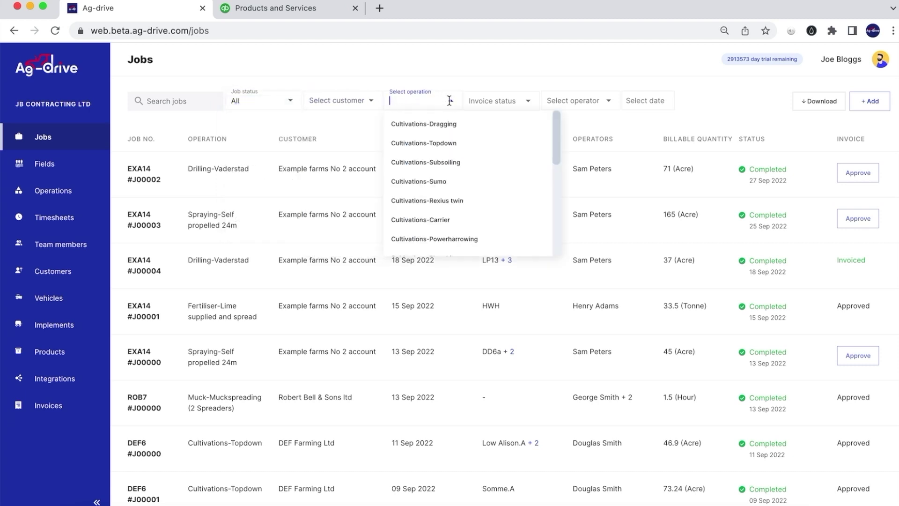
pyautogui.click(528, 101)
pyautogui.click(600, 100)
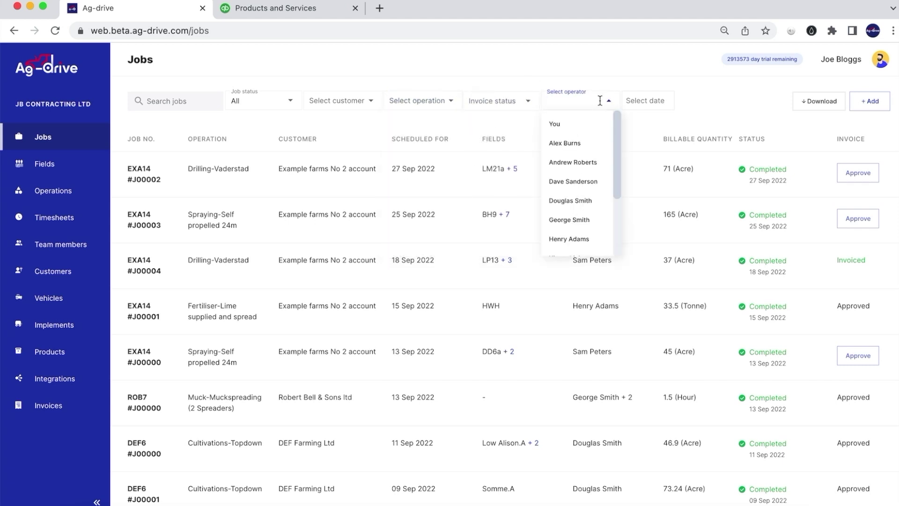
pyautogui.click(743, 107)
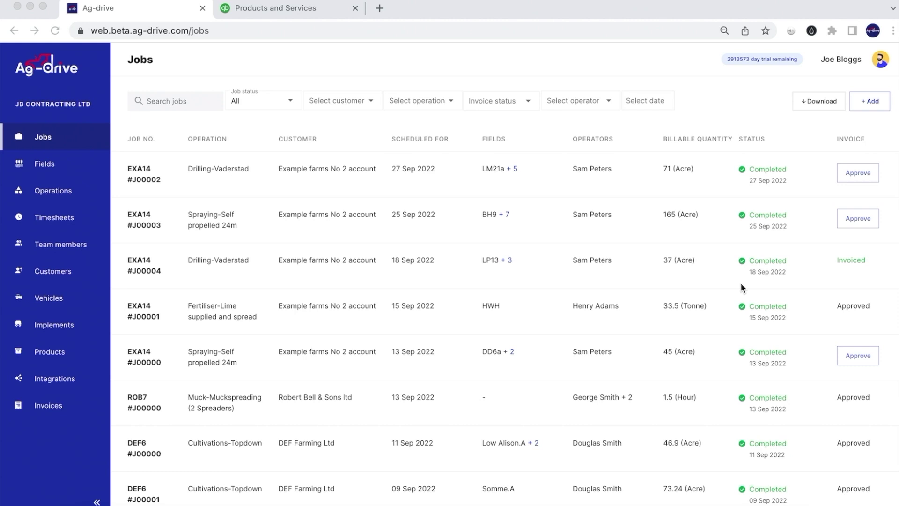
pyautogui.scroll(-1, 826, 239)
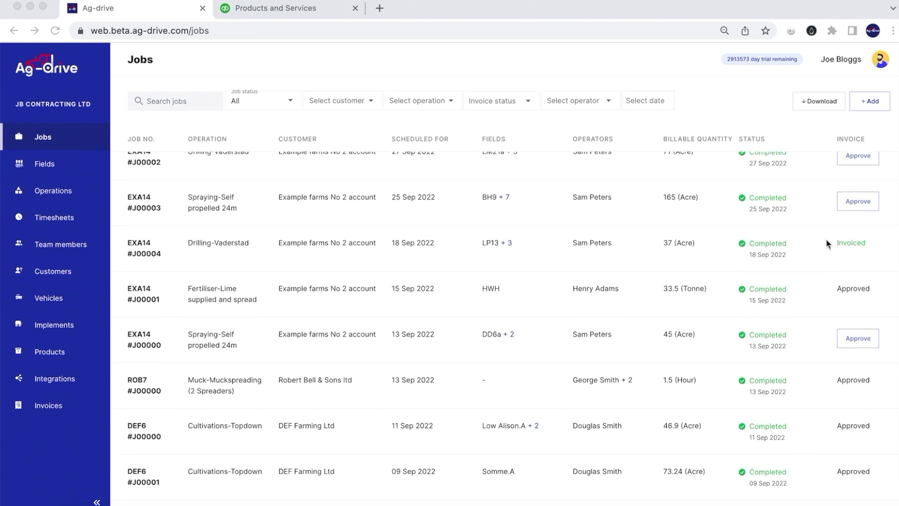
pyautogui.scroll(-3, 813, 339)
pyautogui.scroll(4, 813, 340)
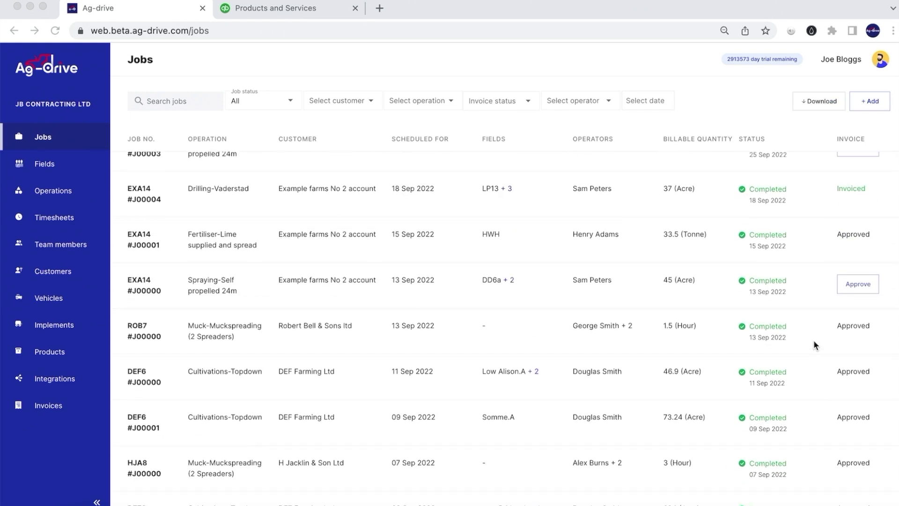
pyautogui.scroll(1, 813, 340)
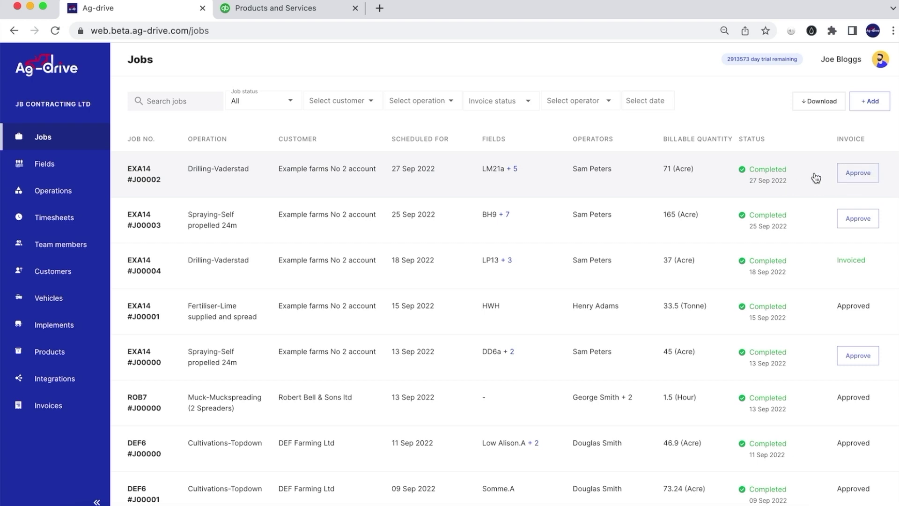
# - Open job EXA14 #J00002's details and survey its worked fields on the satellite map
pyautogui.click(815, 176)
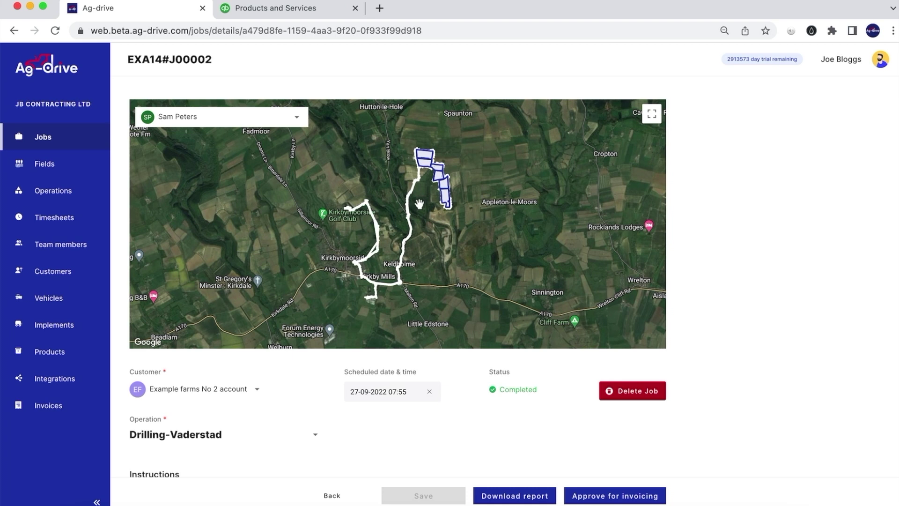
pyautogui.scroll(-2, 712, 355)
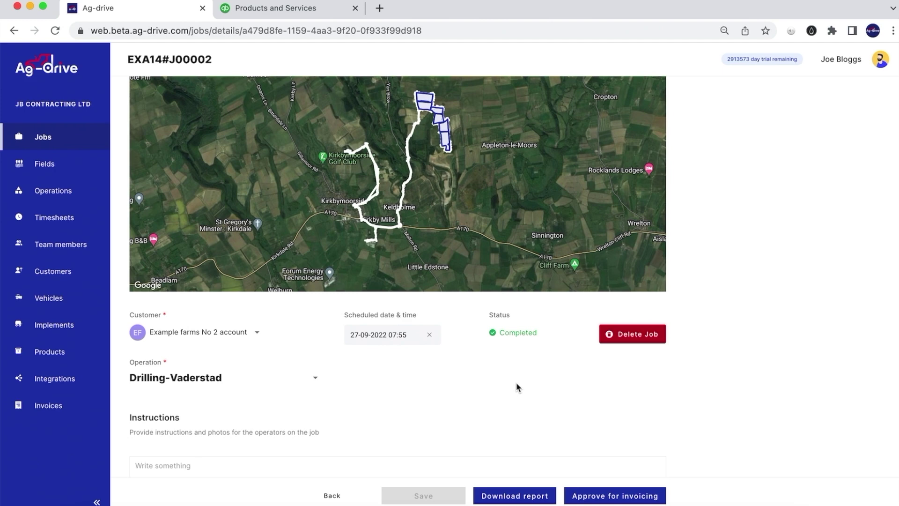
pyautogui.scroll(1, 516, 382)
pyautogui.scroll(2, 462, 197)
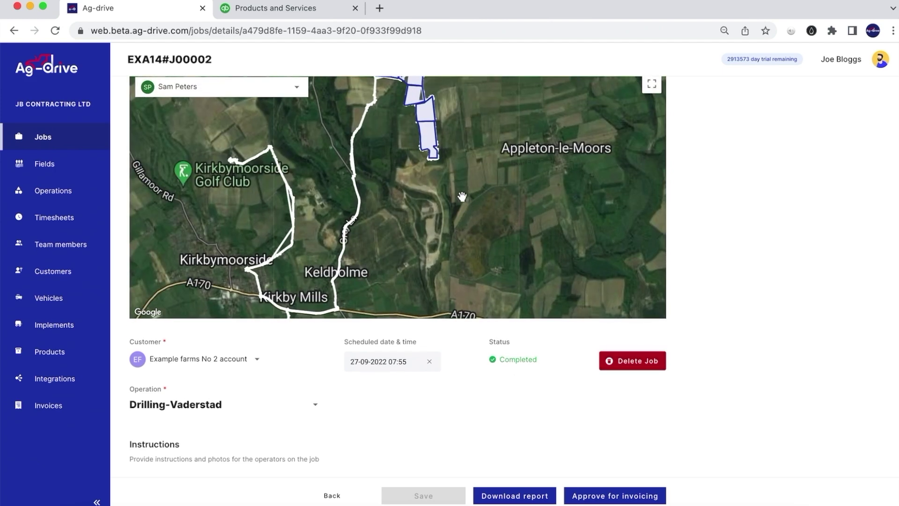
pyautogui.scroll(3, 462, 197)
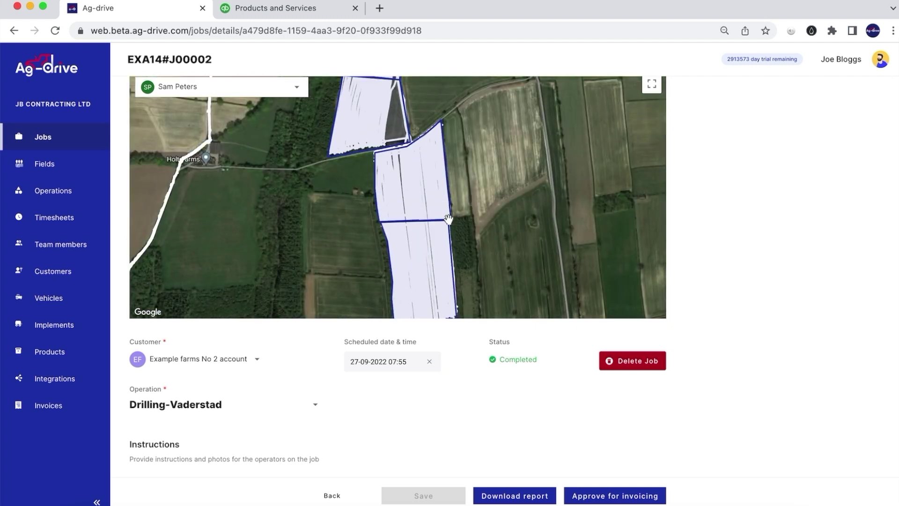
pyautogui.moveTo(460, 214); pyautogui.dragTo(446, 125)
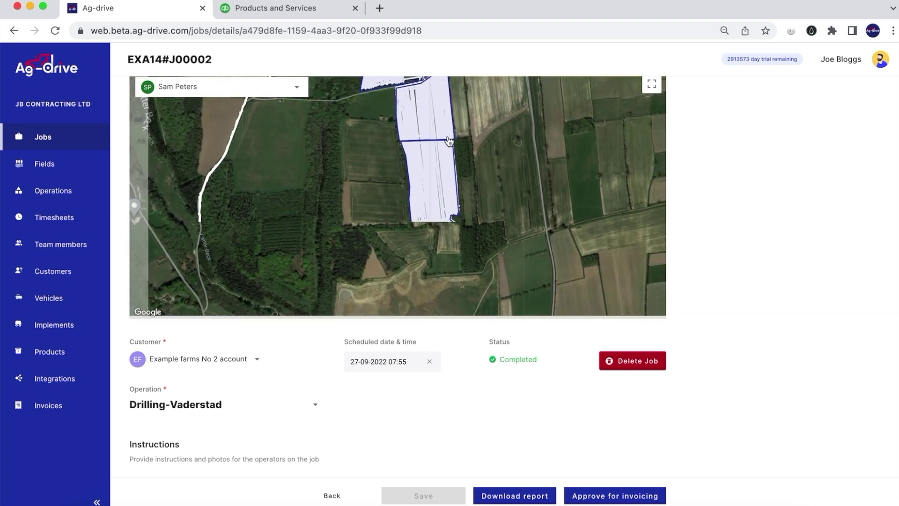
pyautogui.scroll(-1, 449, 140)
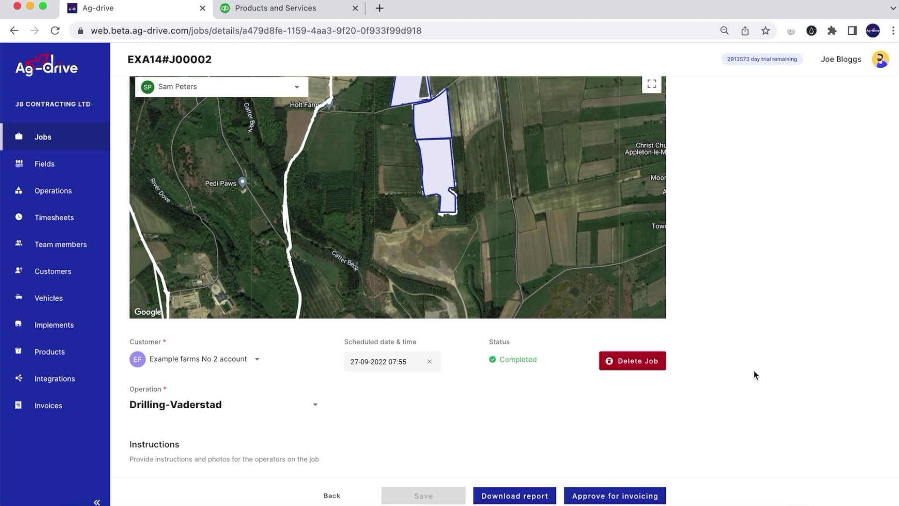
pyautogui.scroll(-5, 754, 372)
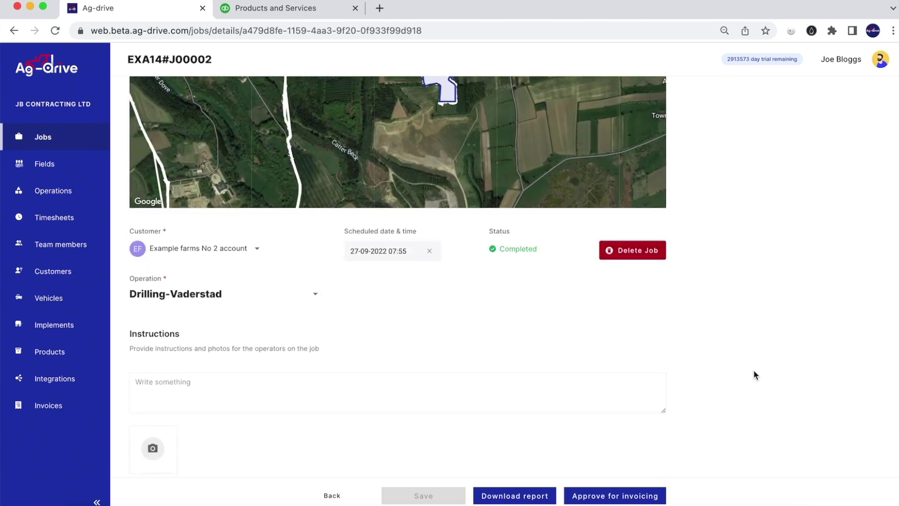
pyautogui.scroll(-8, 754, 375)
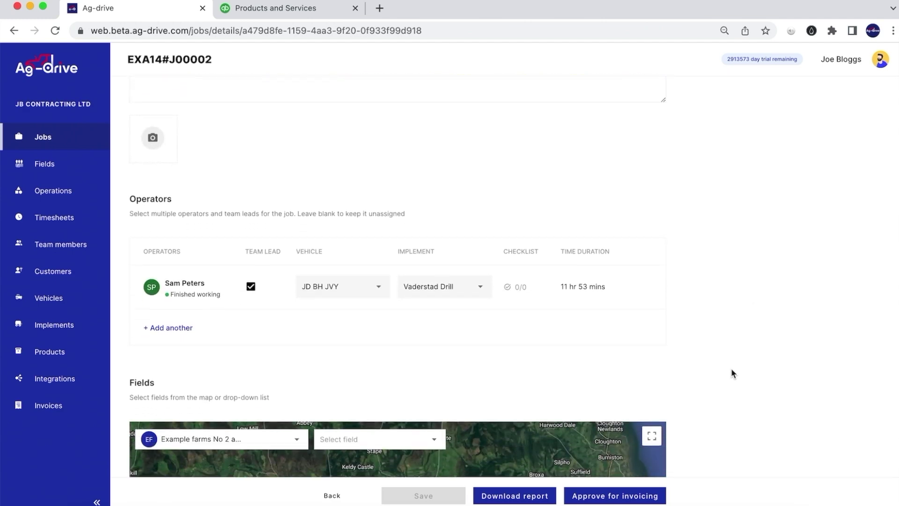
pyautogui.scroll(-8, 688, 360)
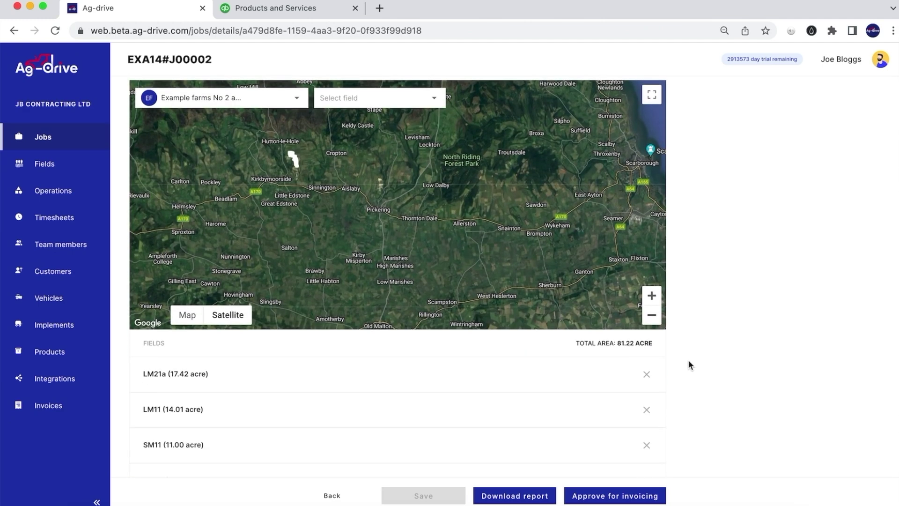
pyautogui.scroll(15, 688, 362)
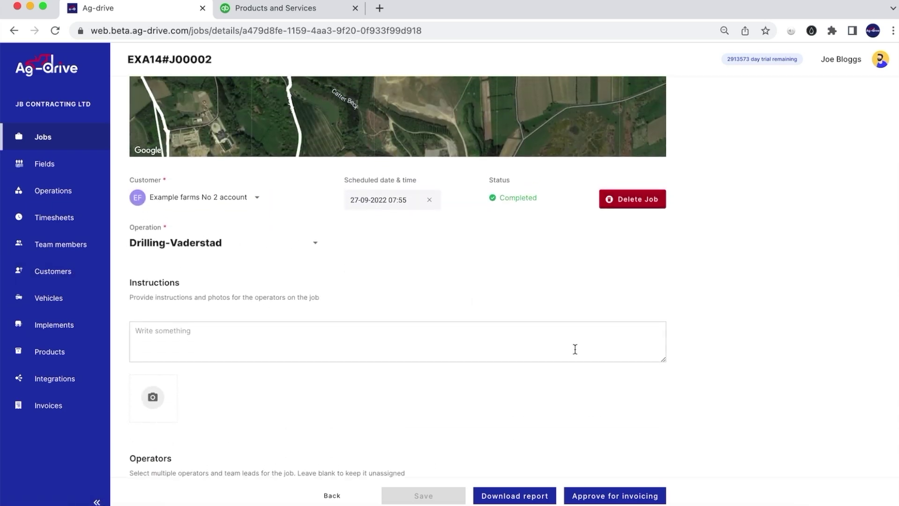
pyautogui.scroll(-5, 574, 349)
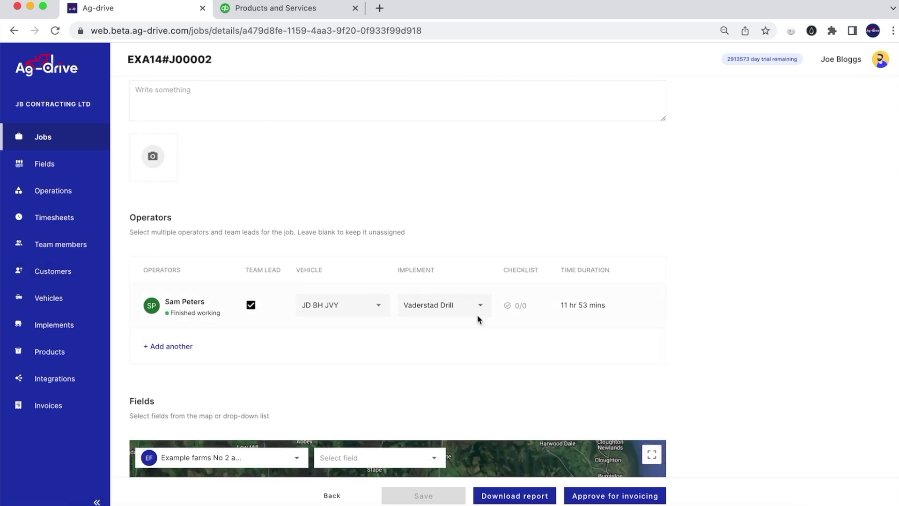
pyautogui.scroll(-4, 608, 347)
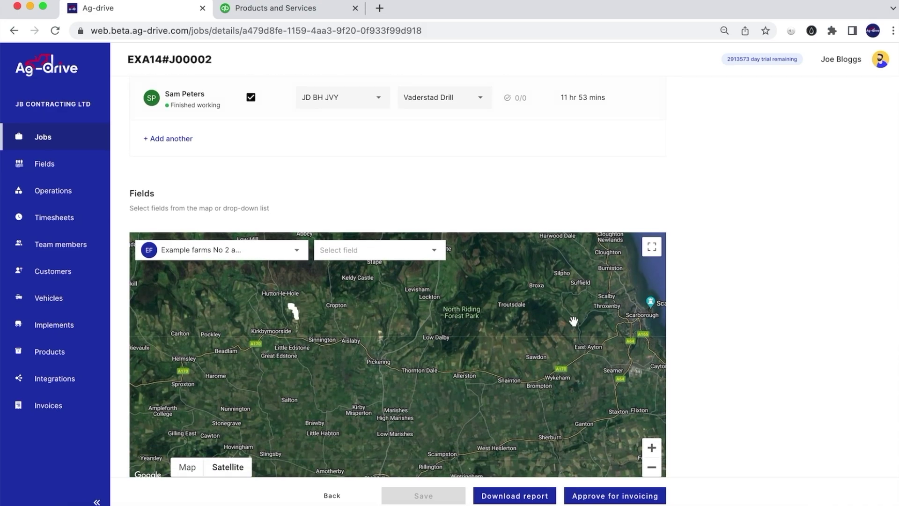
pyautogui.scroll(-10, 744, 393)
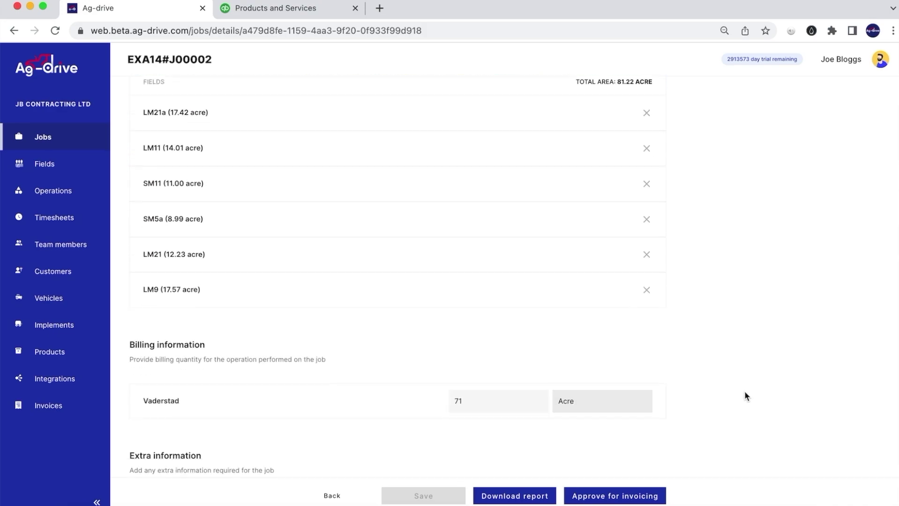
pyautogui.scroll(-3, 715, 275)
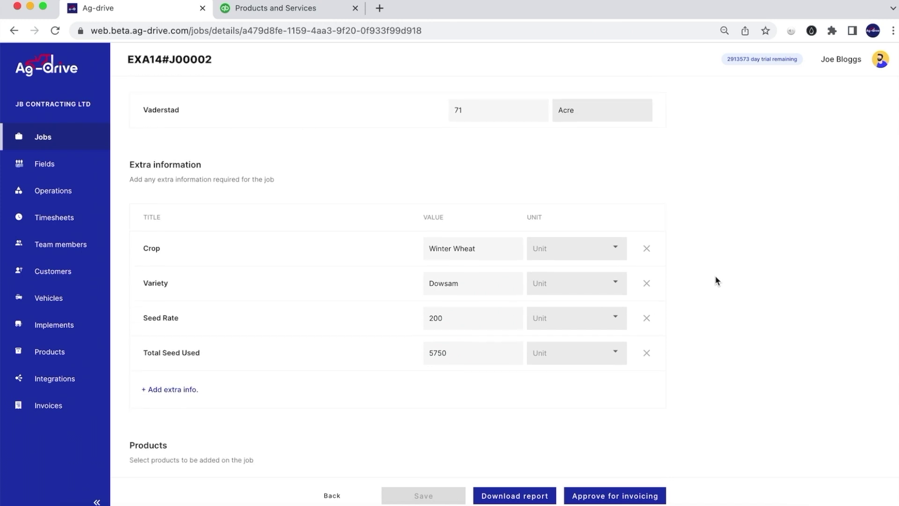
pyautogui.scroll(-7, 708, 412)
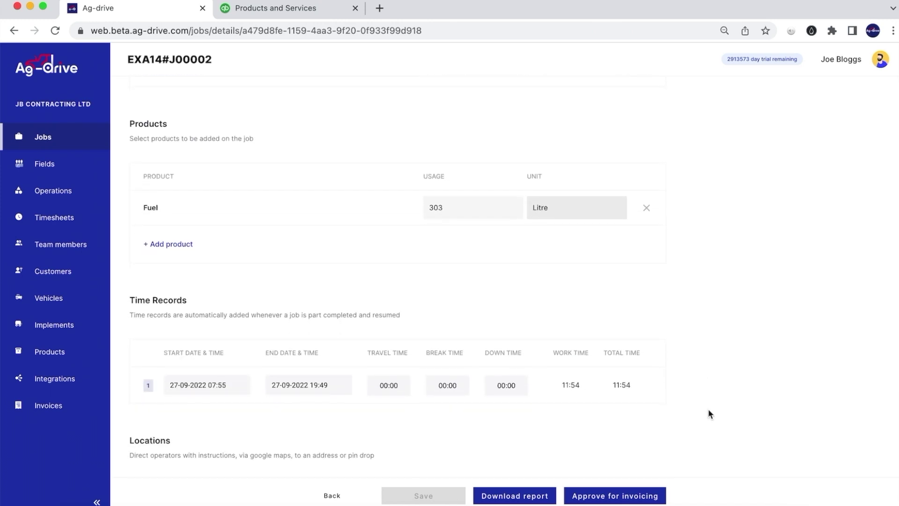
pyautogui.scroll(-3, 708, 412)
pyautogui.scroll(-3, 708, 413)
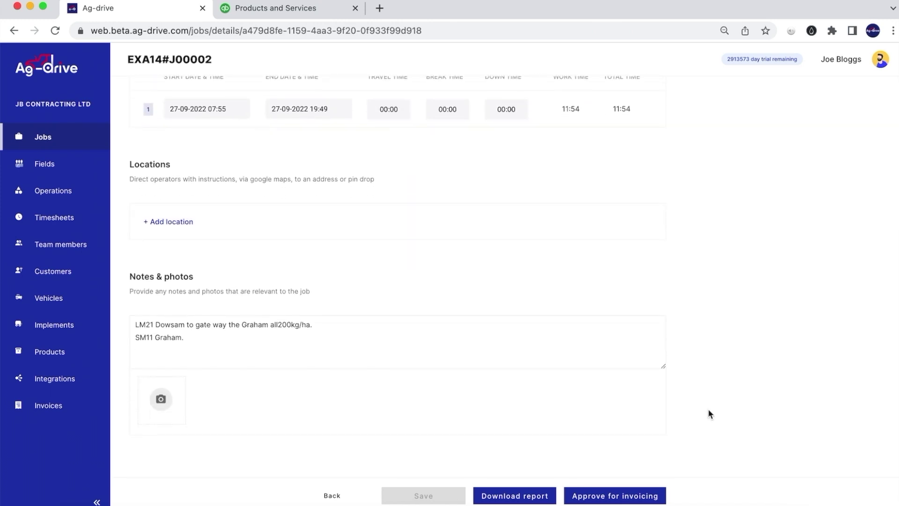
pyautogui.scroll(20, 709, 413)
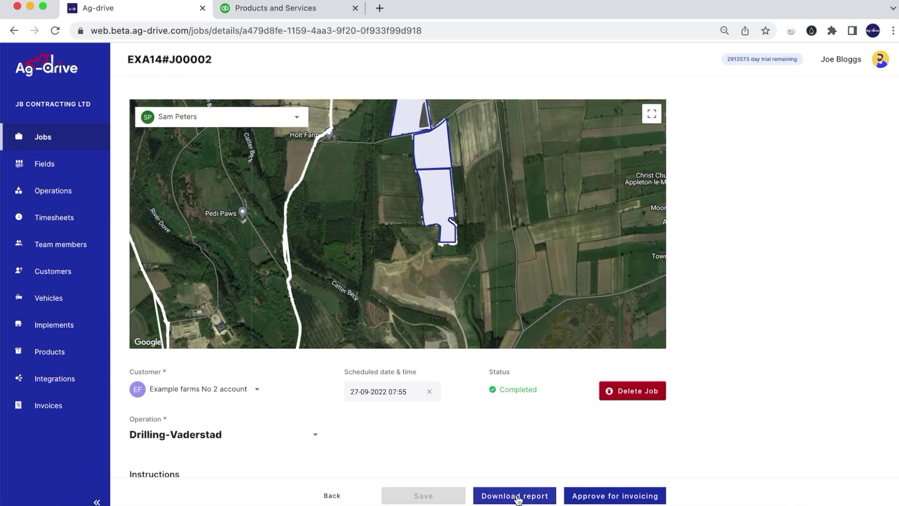
# - Download job EXA14#J00002's report, approve it for invoicing, and return to the jobs list
pyautogui.click(518, 499)
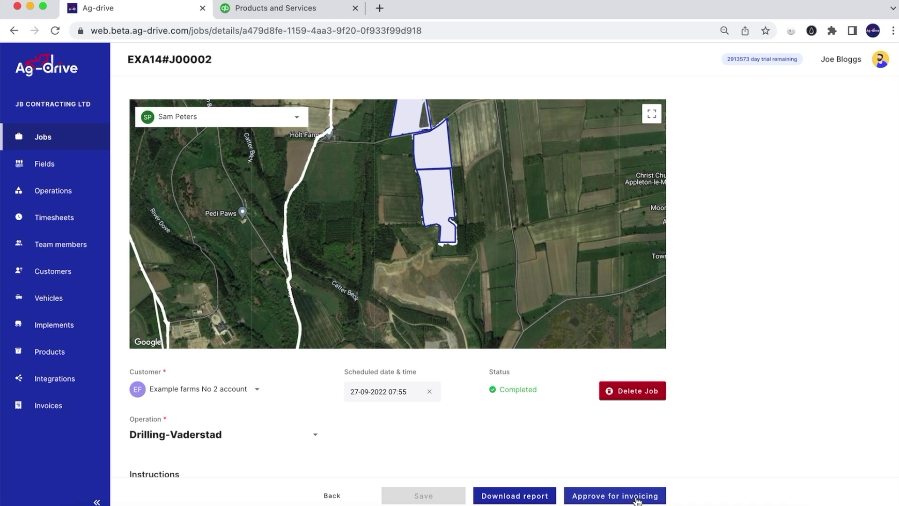
pyautogui.click(638, 498)
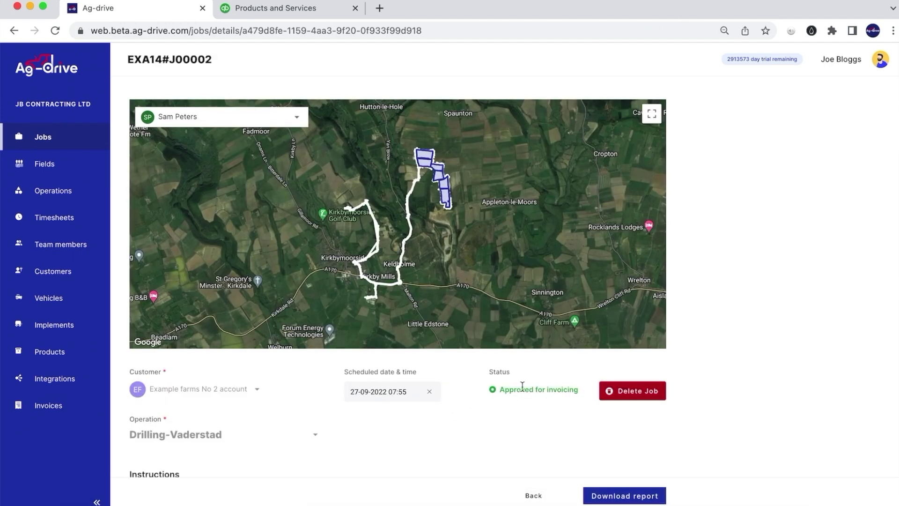
pyautogui.click(529, 496)
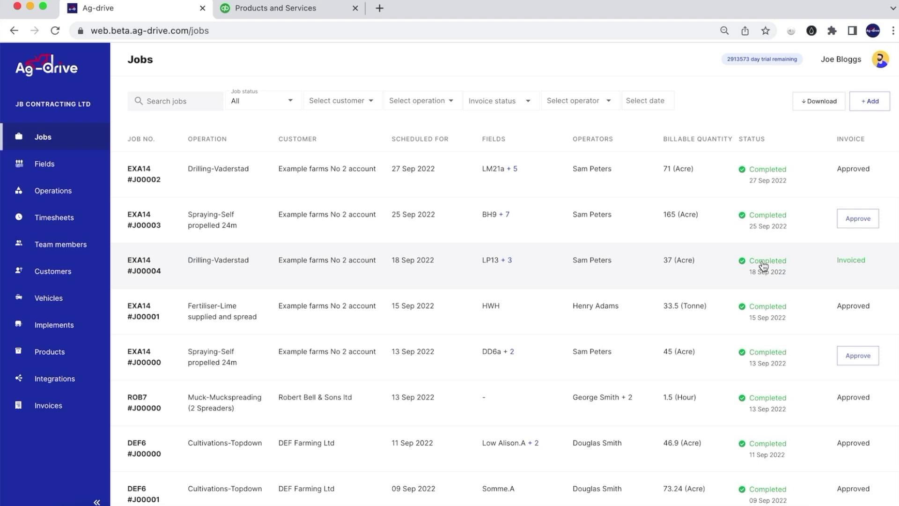
# - Check EXA14 #J00002 shows Approved in the jobs list, then go to Invoices
pyautogui.scroll(-1, 759, 401)
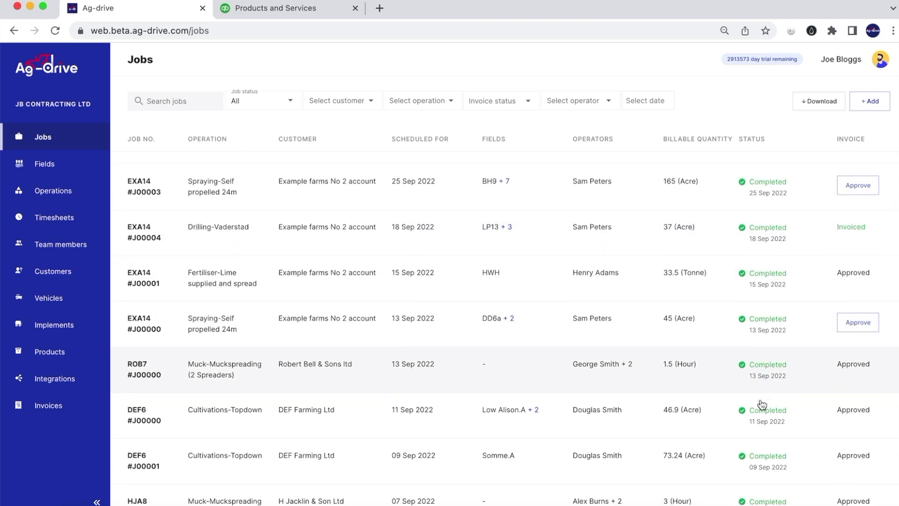
pyautogui.scroll(1, 761, 403)
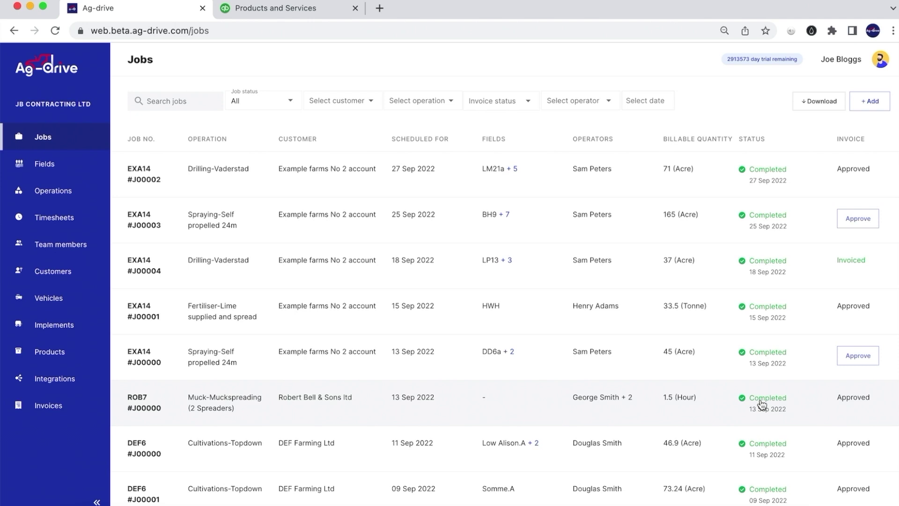
pyautogui.click(64, 415)
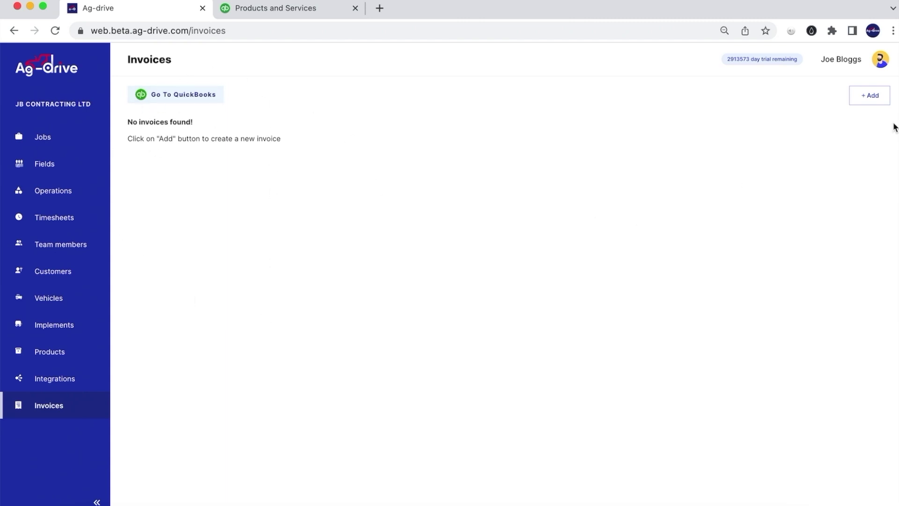
# - Start a new invoice from the empty Invoices page
pyautogui.click(865, 104)
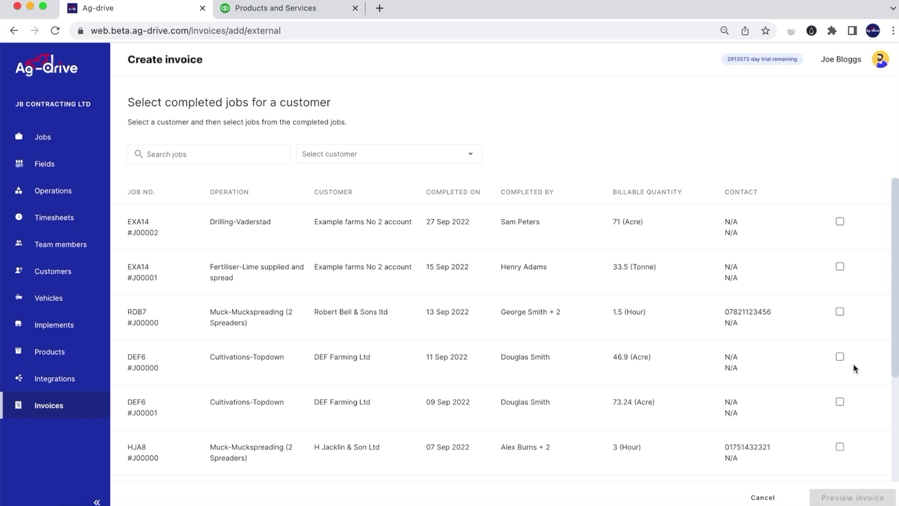
# - Select the 11 Sep DEF Farming Ltd cultivation job and preview the invoice
pyautogui.click(839, 356)
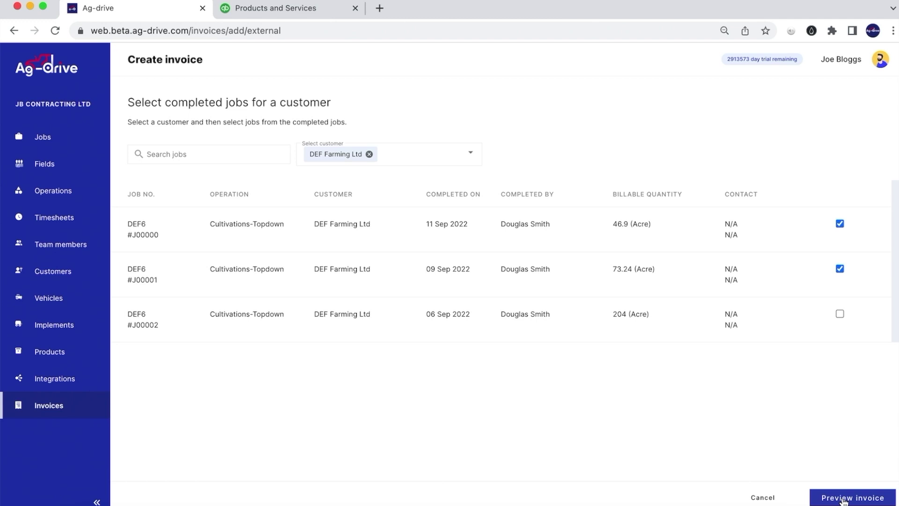
pyautogui.click(842, 499)
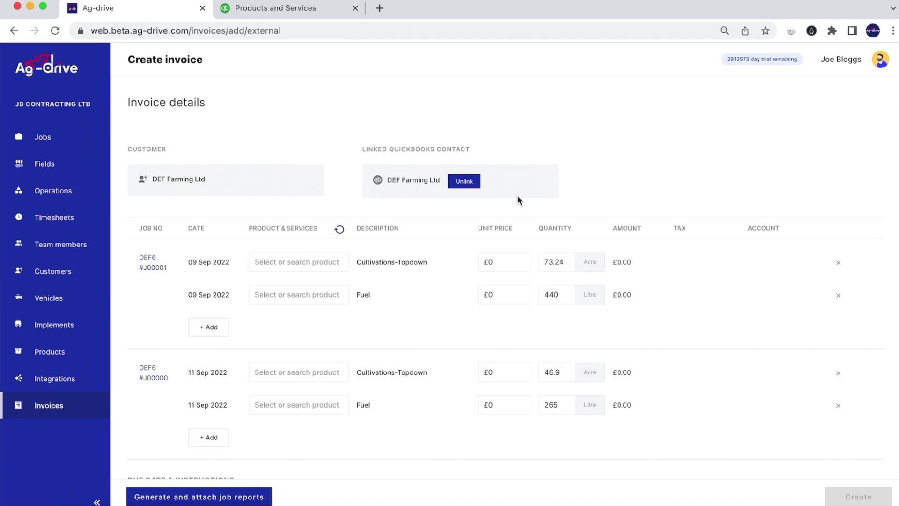
# - Bill the 09 Sep job's first line as Cultivations-Topdown and its fuel line as Fuel surcharge
pyautogui.click(336, 262)
pyautogui.click(413, 262)
pyautogui.click(328, 262)
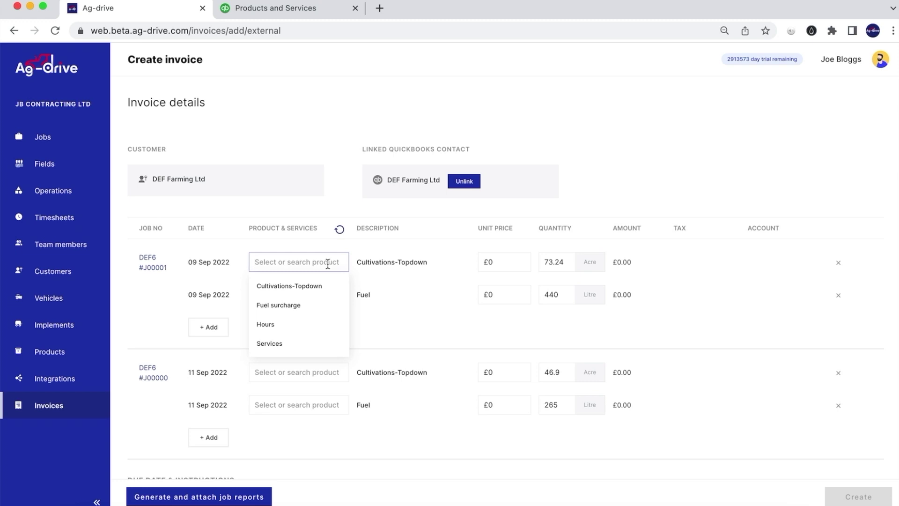
pyautogui.click(305, 287)
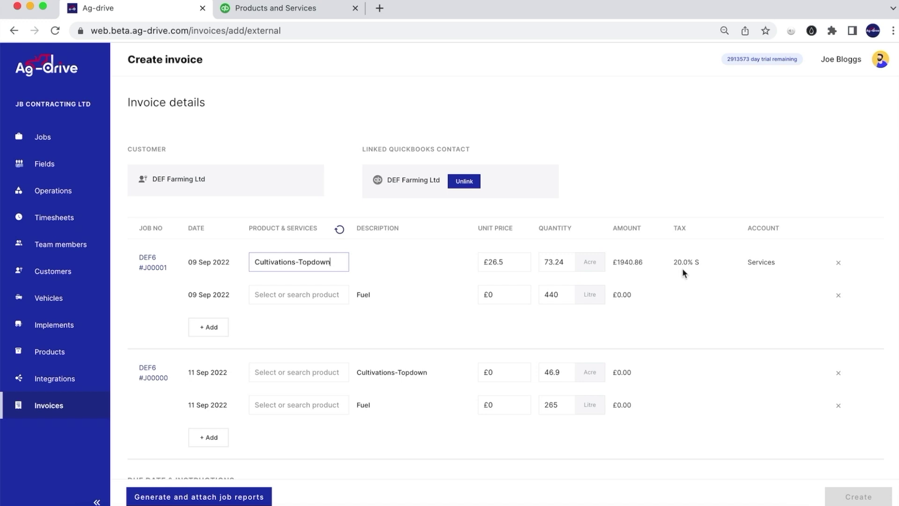
pyautogui.click(323, 296)
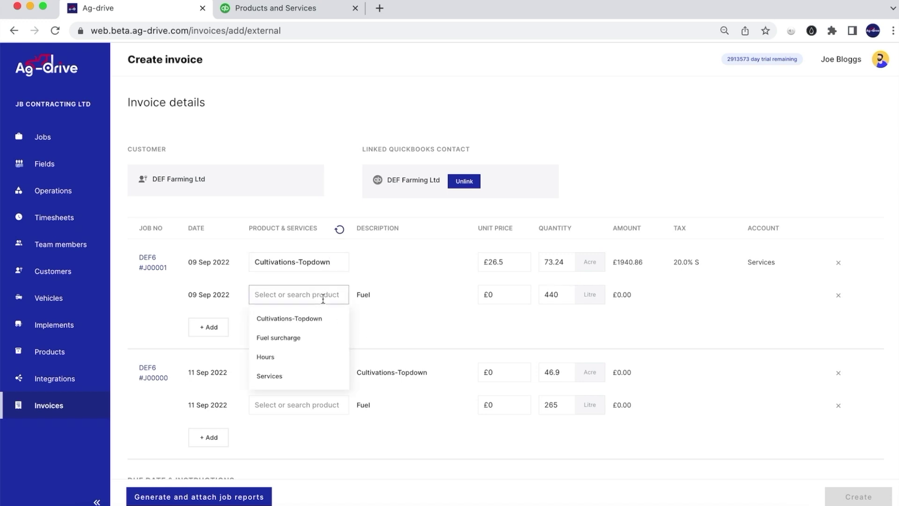
pyautogui.click(281, 340)
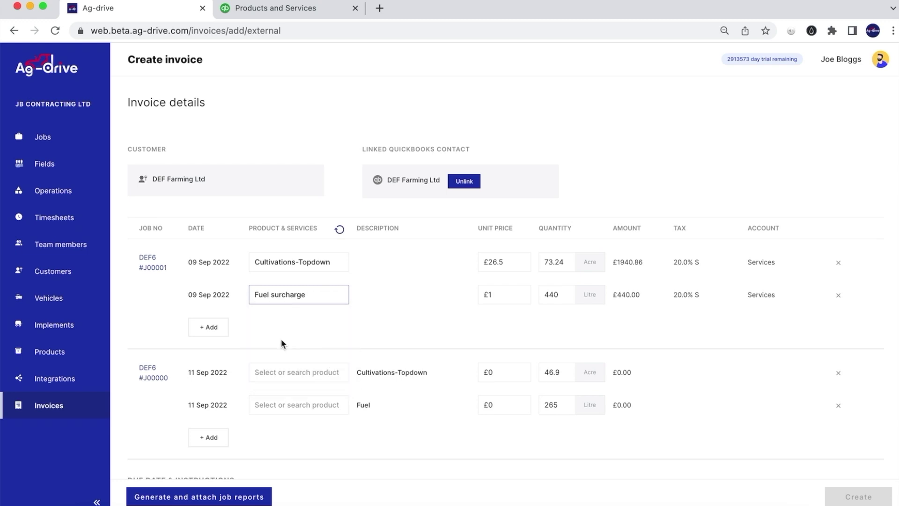
# - Begin adding an extra line to the 09 Sep job, then cancel it
pyautogui.click(208, 328)
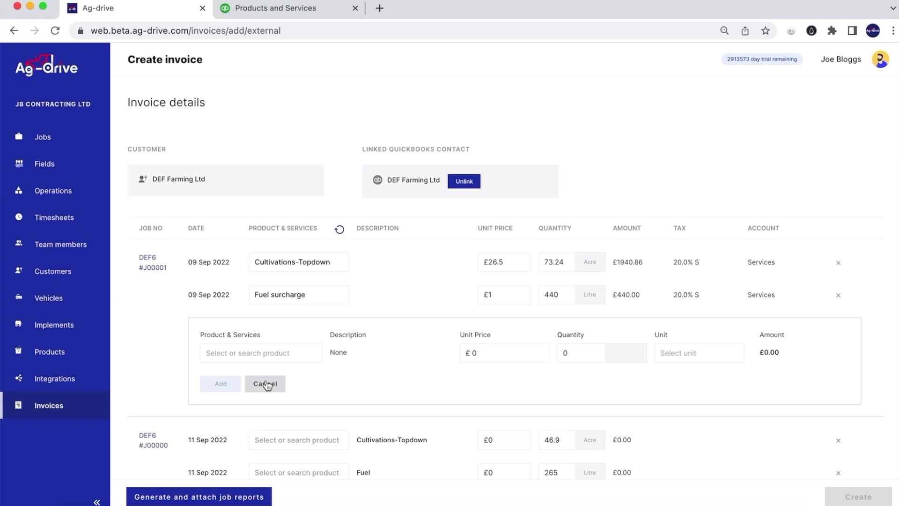
pyautogui.click(284, 356)
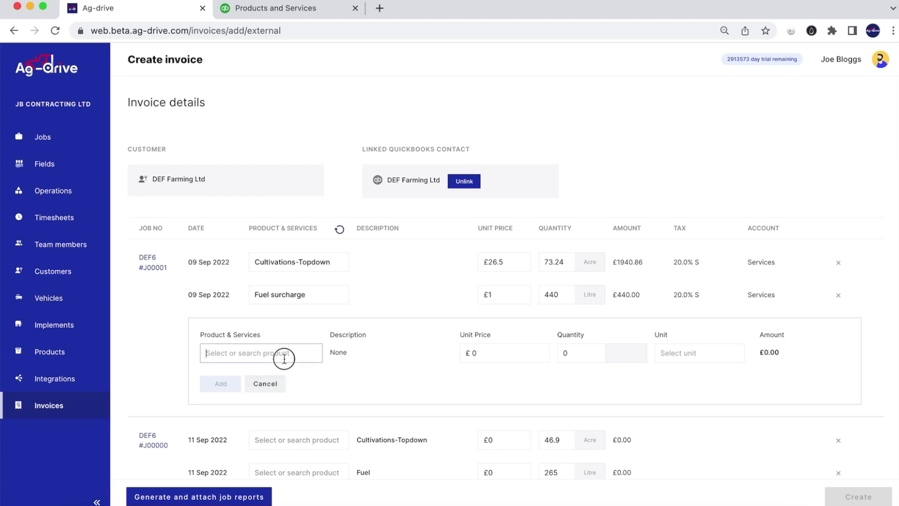
pyautogui.click(387, 365)
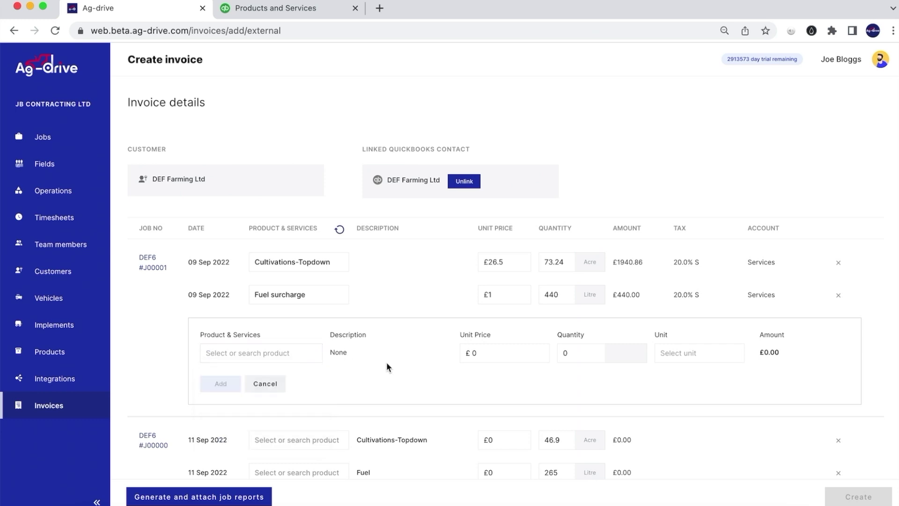
pyautogui.click(265, 384)
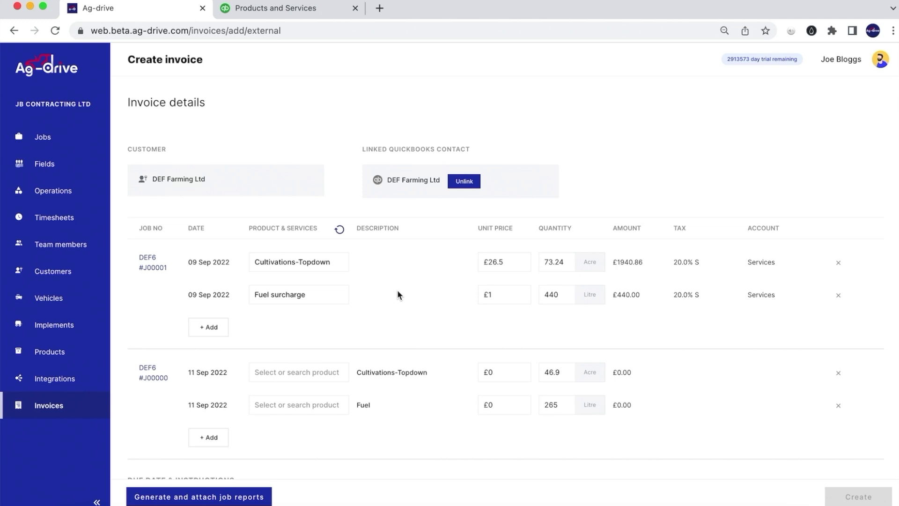
pyautogui.scroll(-5, 397, 289)
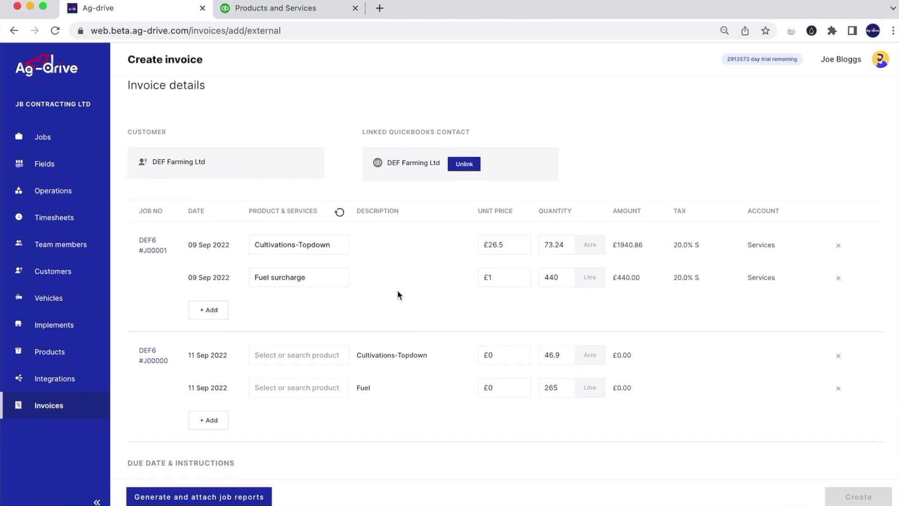
# - Bill the 11 Sep job's lines as Cultivations-Topdown and Fuel surcharge
pyautogui.click(297, 253)
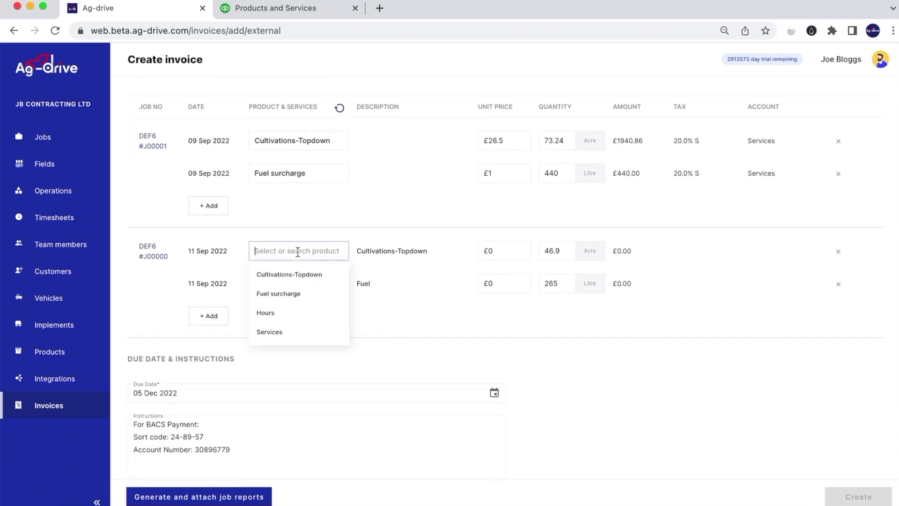
pyautogui.click(300, 274)
pyautogui.click(323, 283)
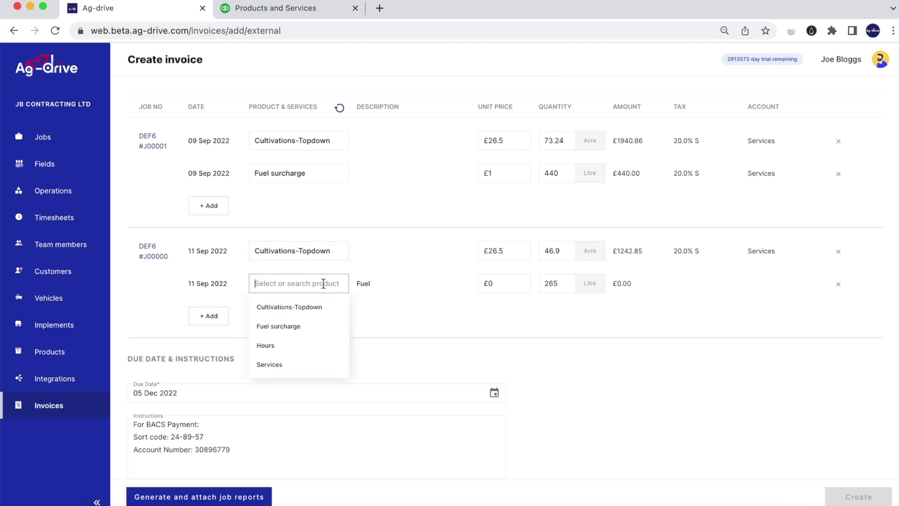
pyautogui.click(297, 326)
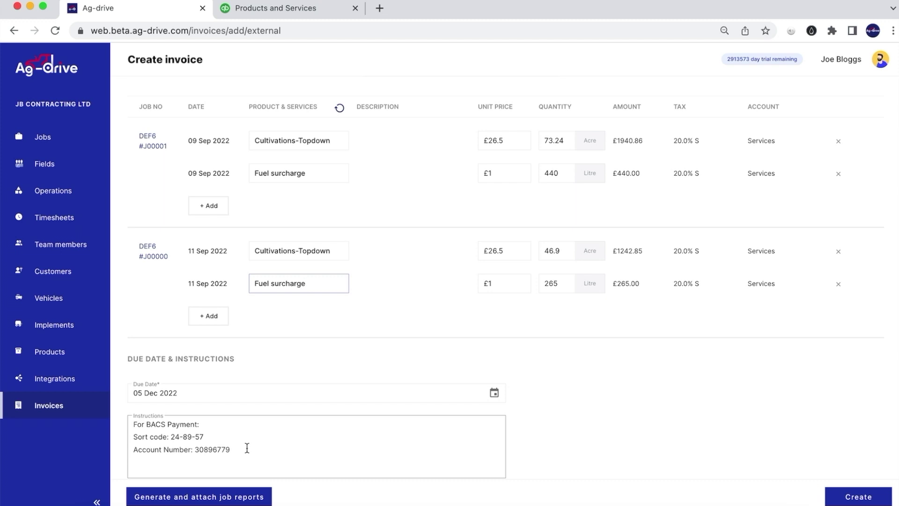
# - Glance at the account options, then generate and attach the job reports to the invoice
pyautogui.click(881, 64)
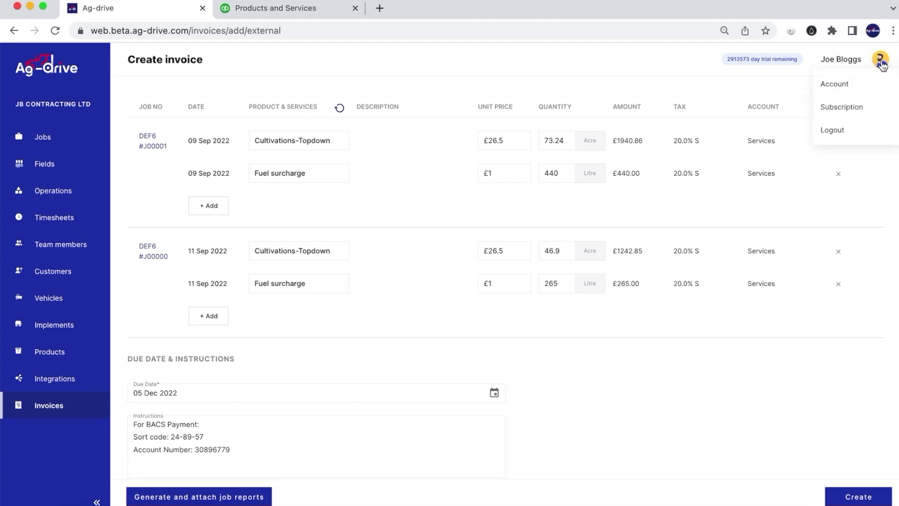
pyautogui.click(671, 367)
pyautogui.scroll(3, 538, 380)
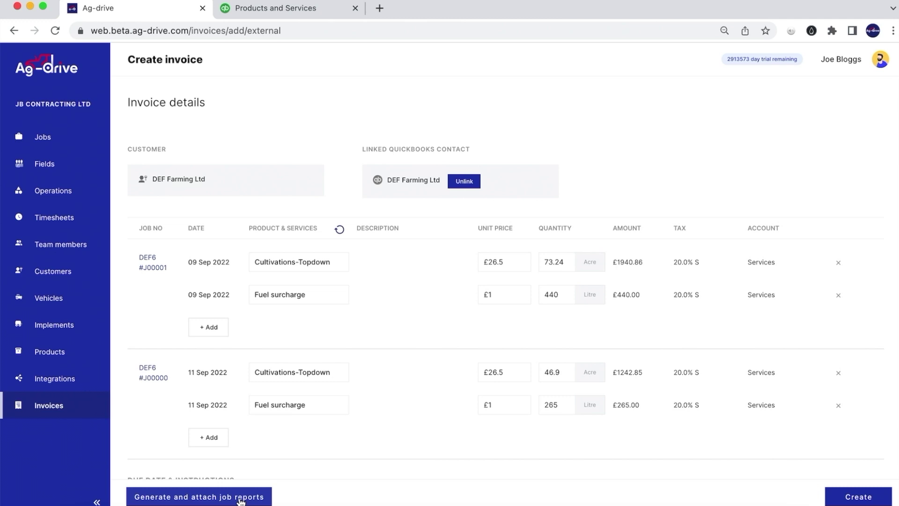
pyautogui.click(240, 497)
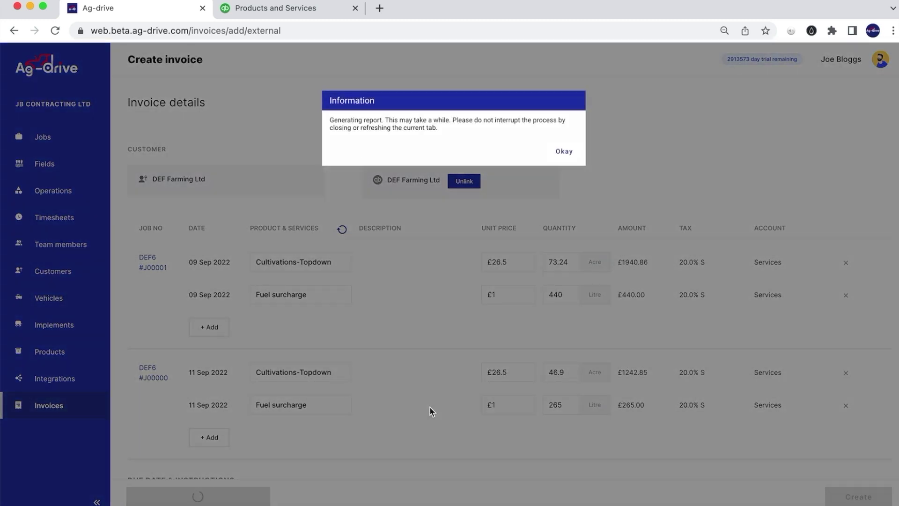
# - Check the attached reports and priced lines, then select the first line's £26.5 unit price
pyautogui.scroll(-3, 653, 345)
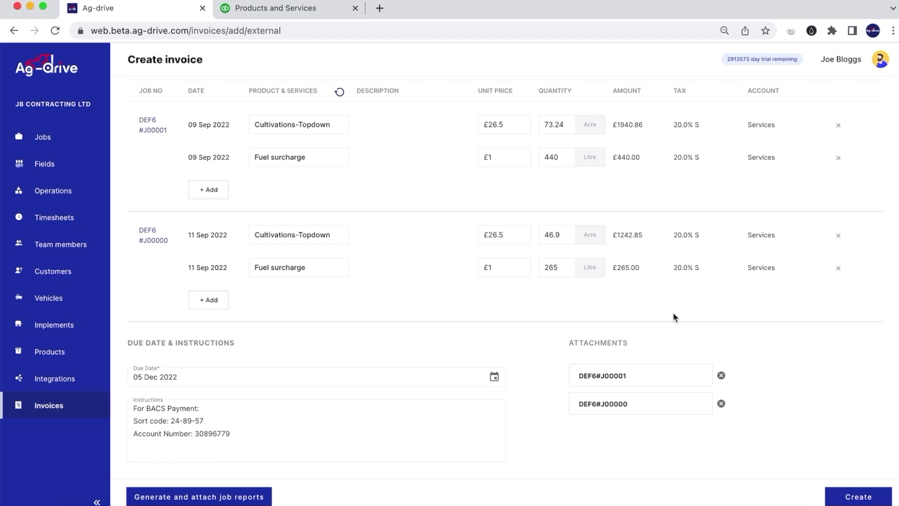
pyautogui.scroll(3, 673, 312)
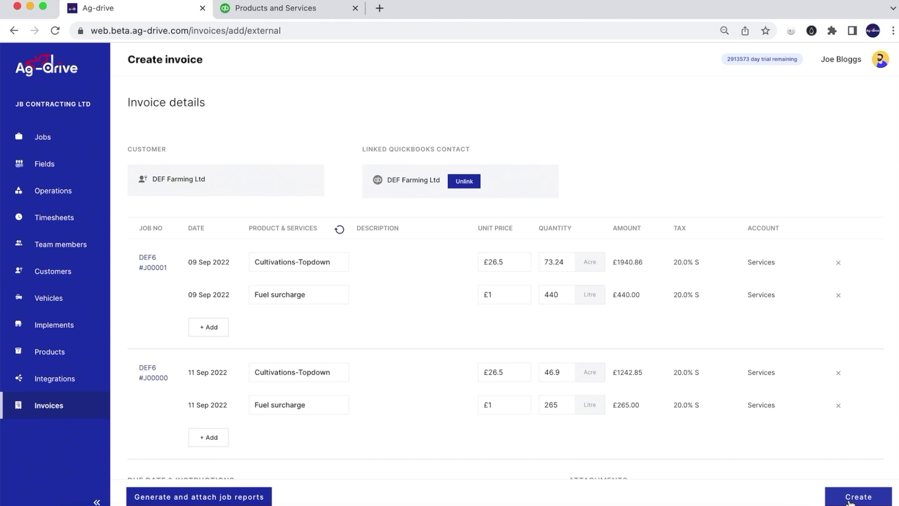
pyautogui.click(515, 261)
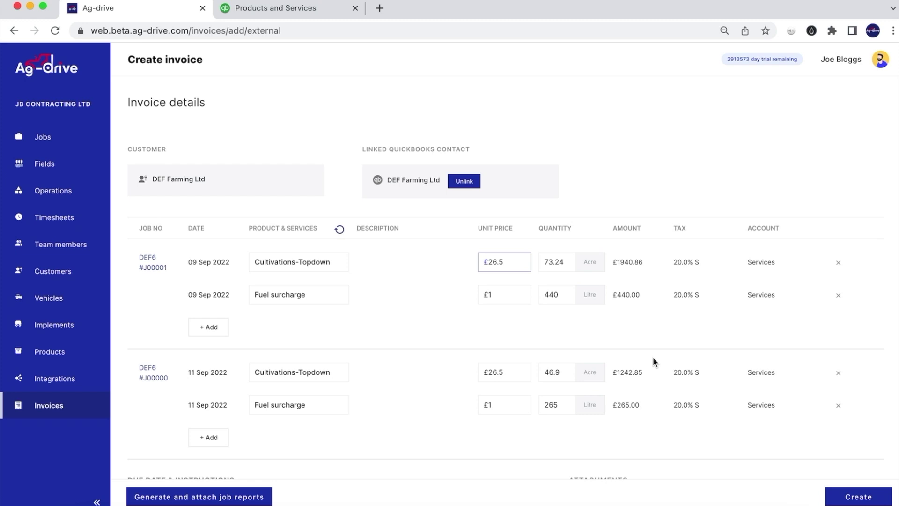
# - Create the DEF Farming Ltd invoice, opening it in QuickBooks with £4,666.45 due
pyautogui.click(872, 500)
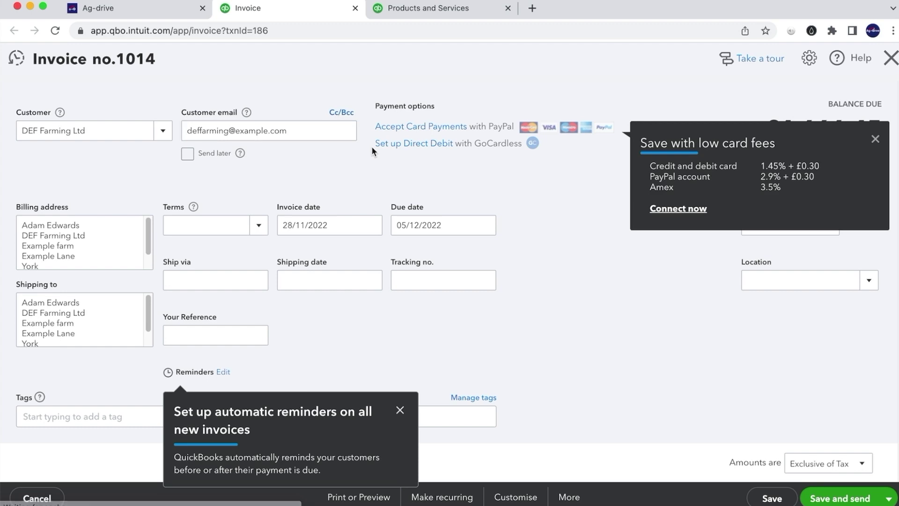
# - Review invoice no.1014's four line items down to Attachments and open the first job report
pyautogui.scroll(-4, 375, 184)
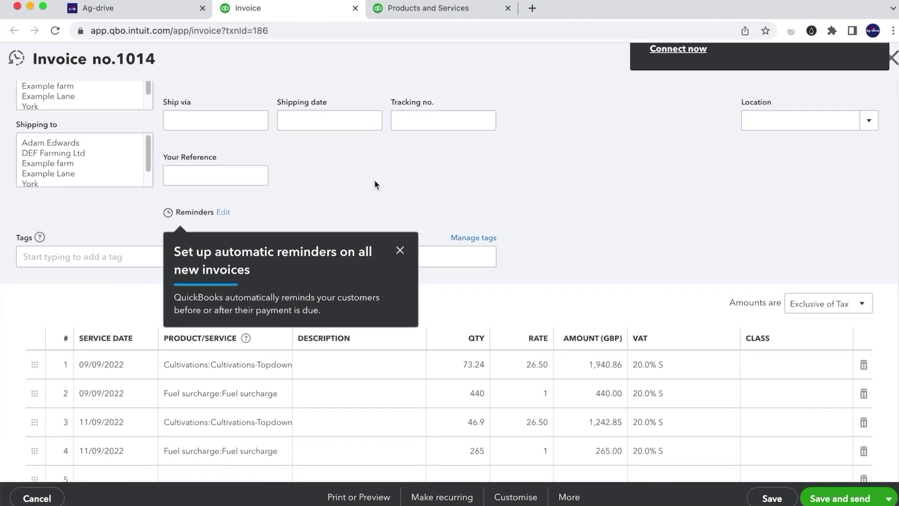
pyautogui.scroll(-4, 375, 181)
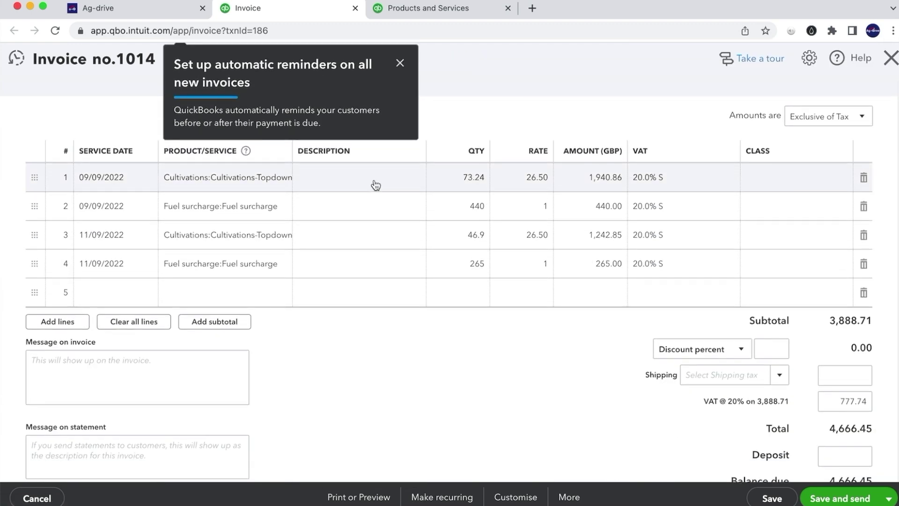
pyautogui.scroll(-4, 433, 339)
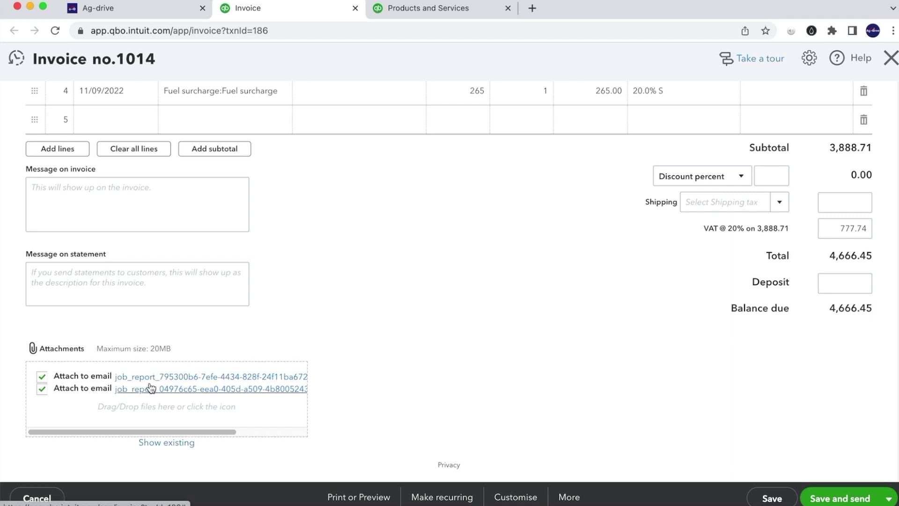
pyautogui.click(173, 378)
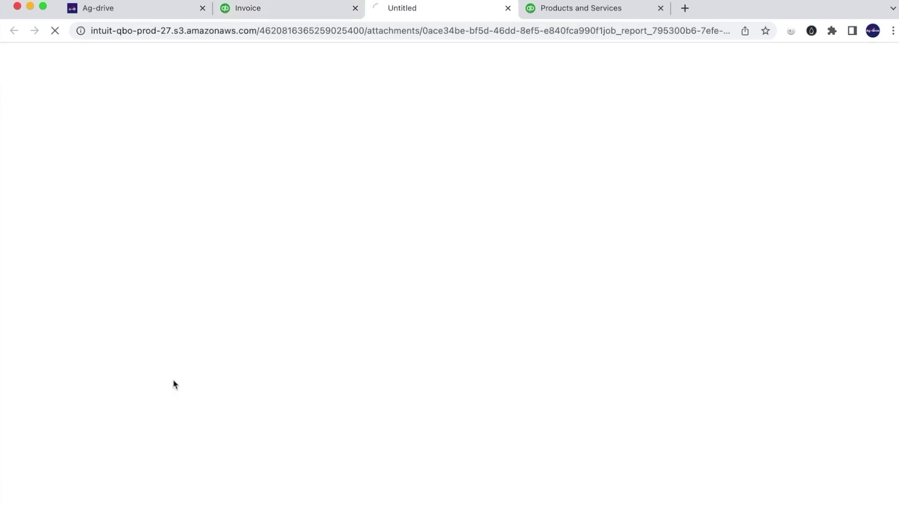
# - Review both pages of Job Report DEF6#J00001, then return to Invoice no.1014
pyautogui.click(41, 500)
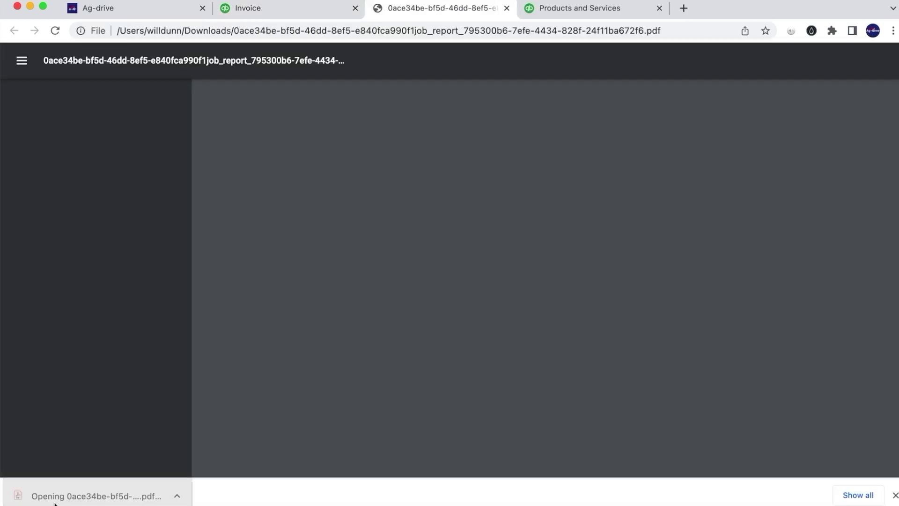
pyautogui.scroll(-3, 459, 225)
pyautogui.scroll(2, 459, 229)
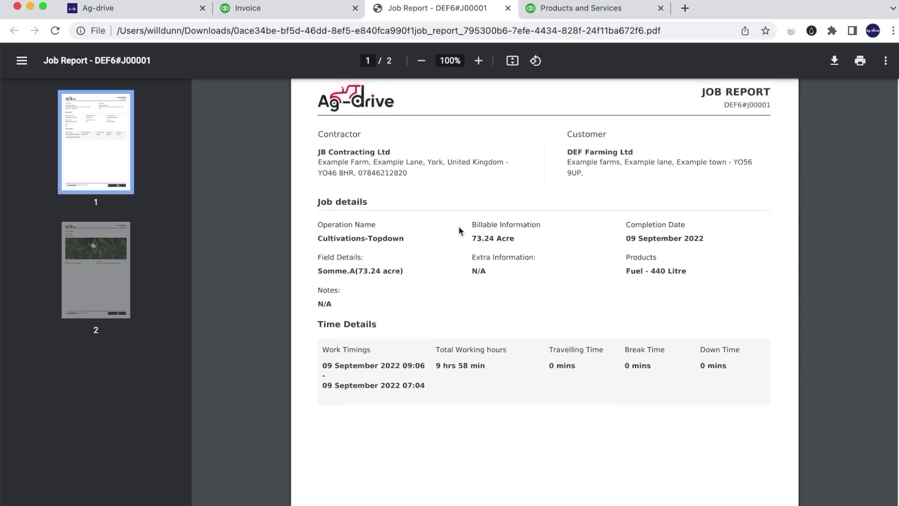
pyautogui.scroll(-8, 445, 243)
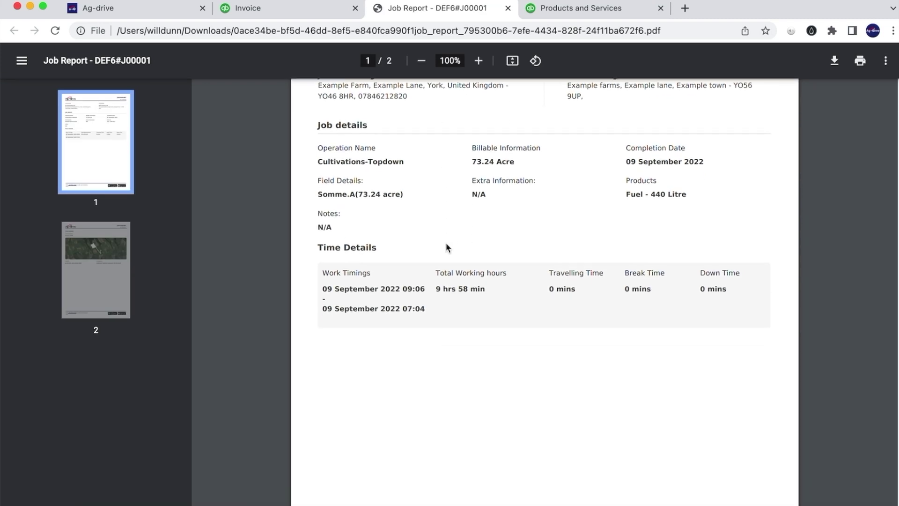
pyautogui.scroll(-6, 447, 247)
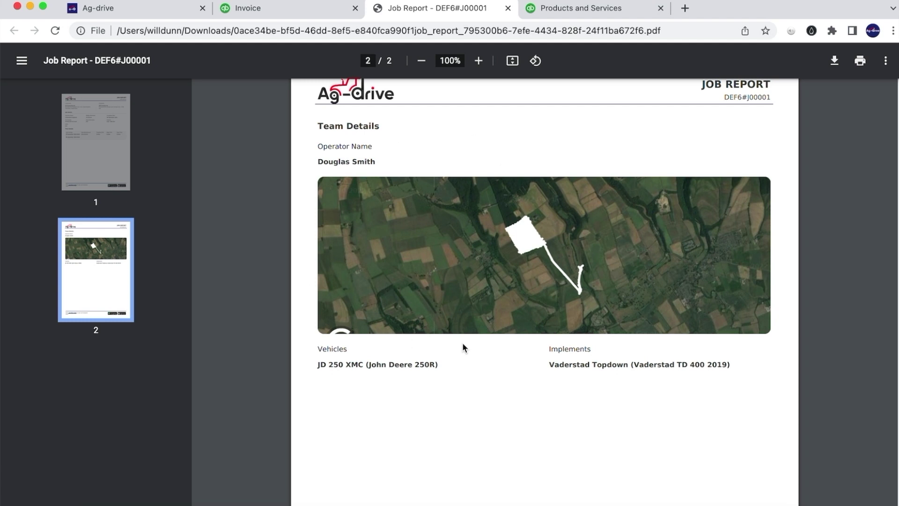
pyautogui.click(320, 11)
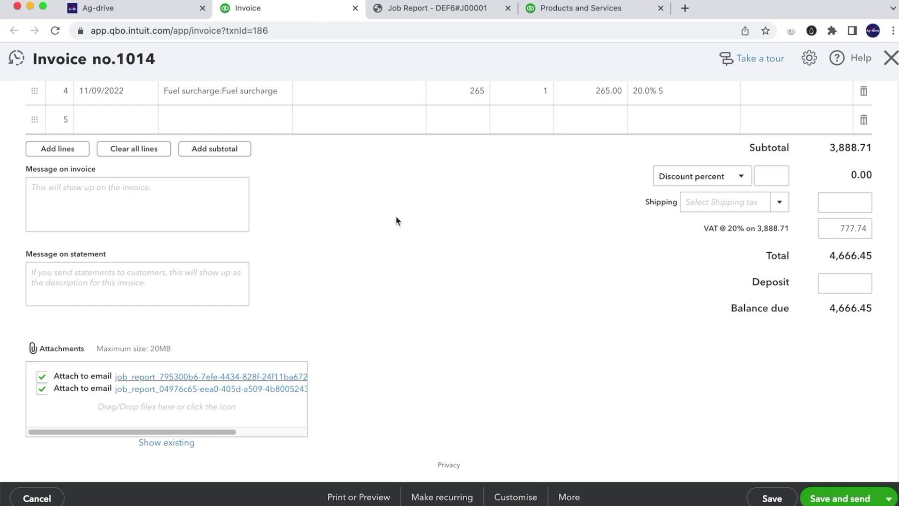